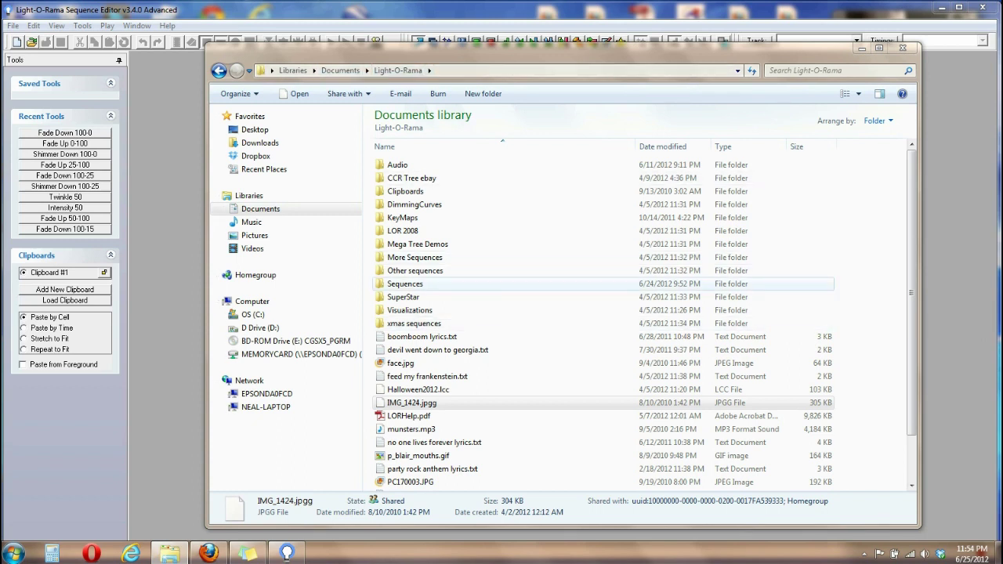
- Look into the Sequences folder of the Light-O-Rama documents, return to the parent folder and select the Audio folder
double_click(405, 283)
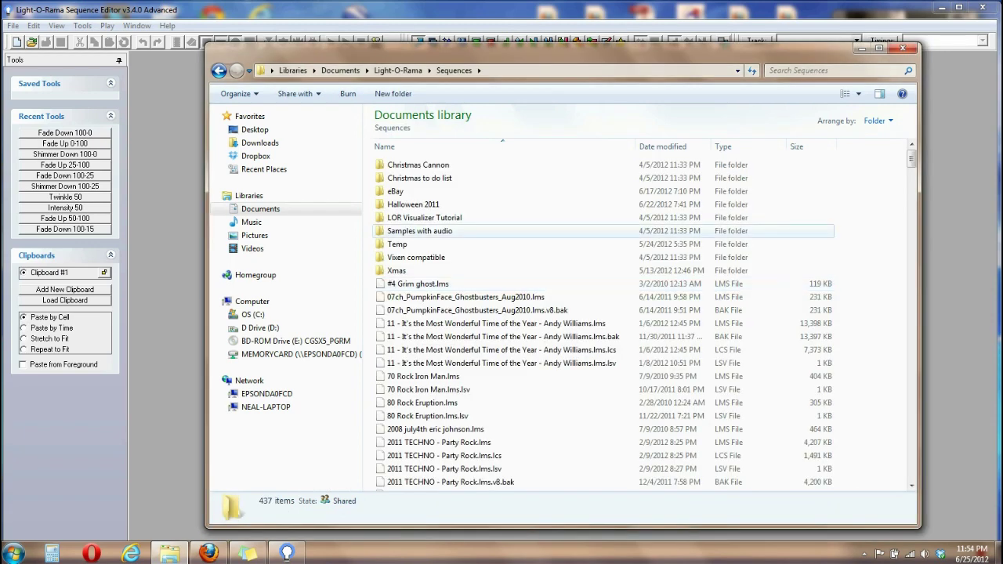
click(219, 70)
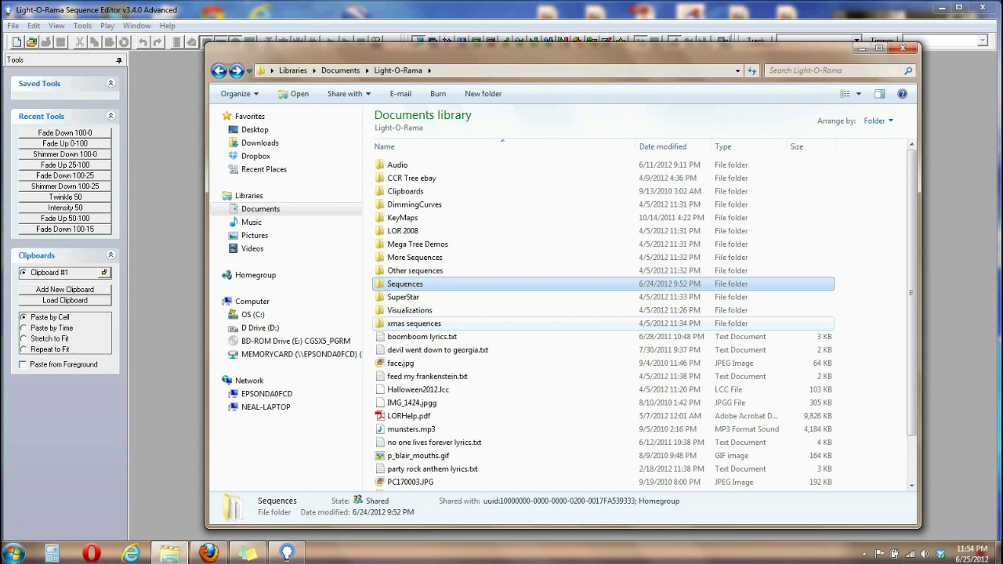
click(397, 165)
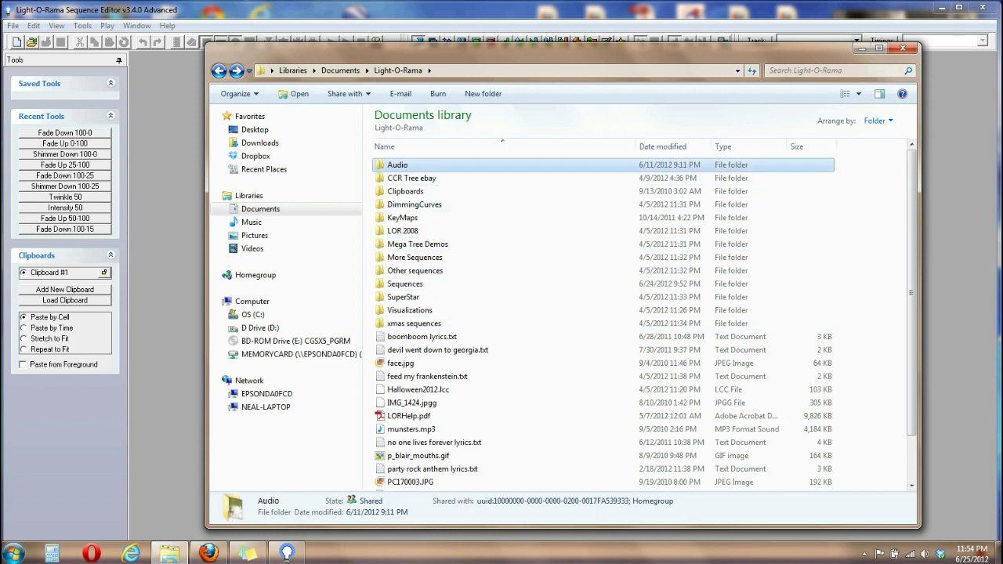
- Switch to the Light-O-Rama Sequence Editor and open the Godzilla2 skeleton musical sequence from the Halloween 2011 folder
key(alt+Tab)
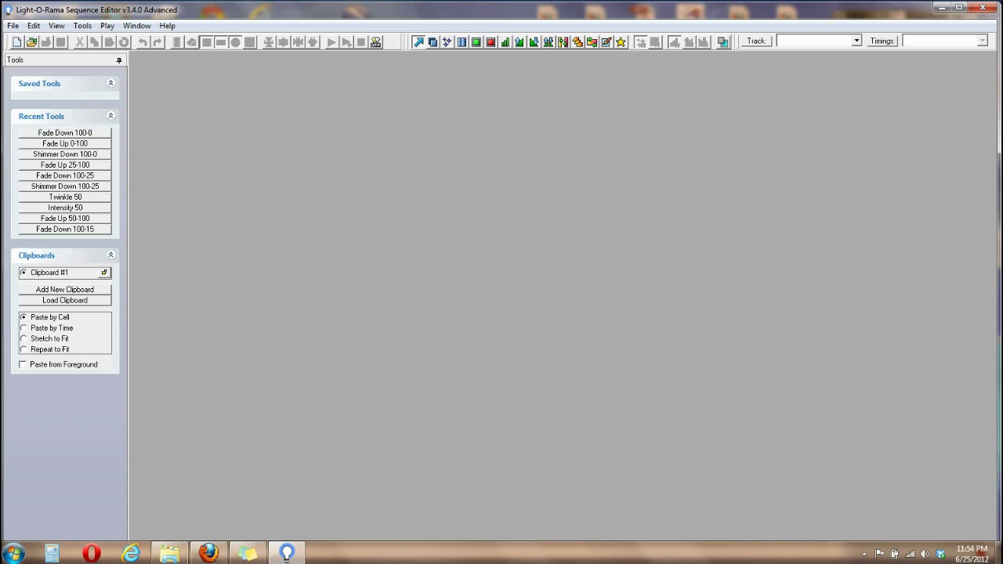
click(31, 42)
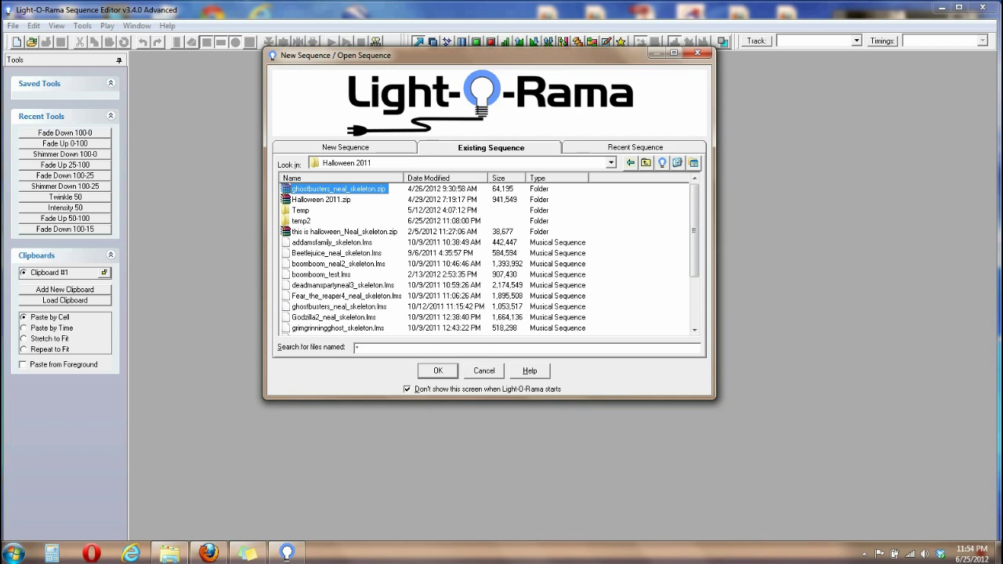
click(334, 317)
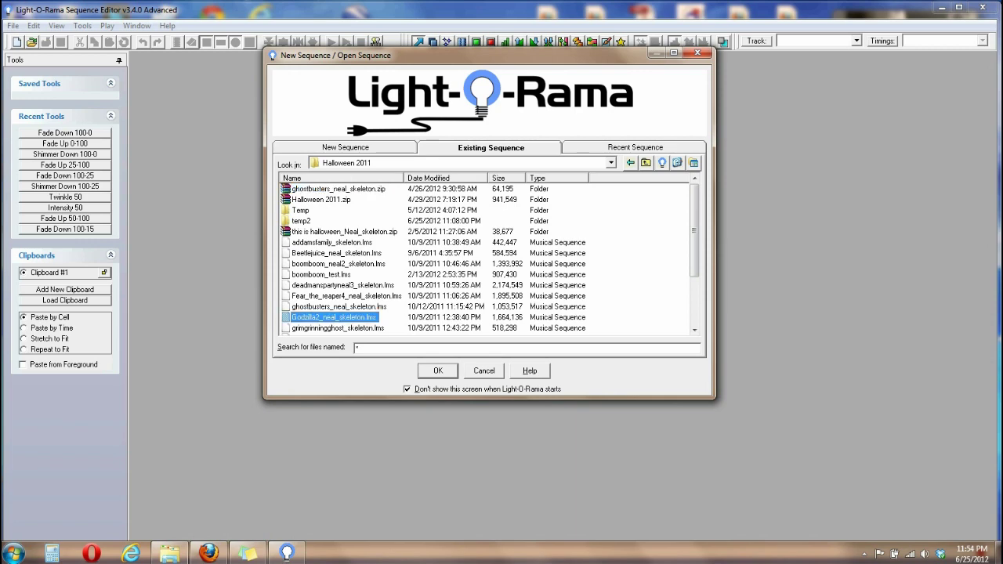
key(Return)
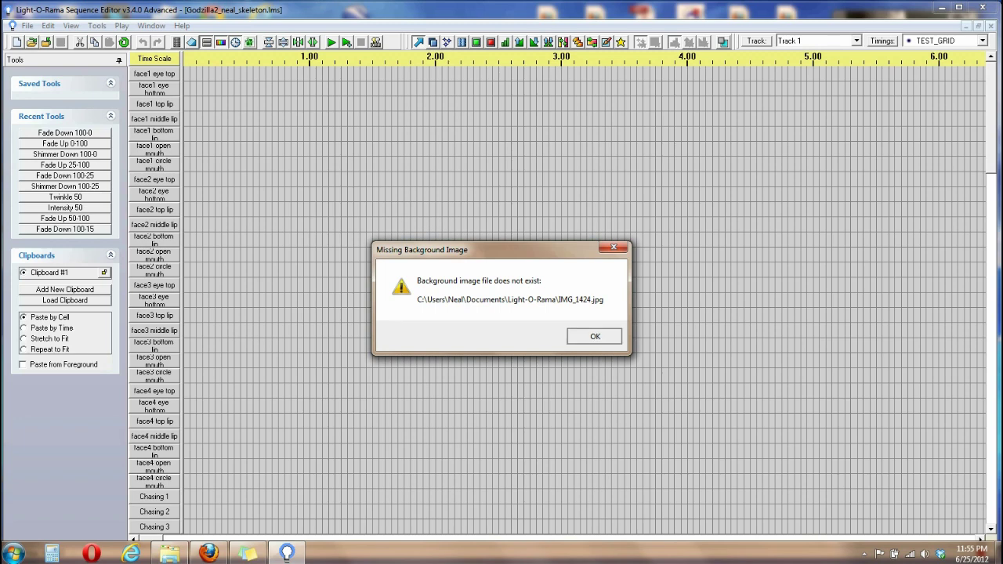
click(595, 336)
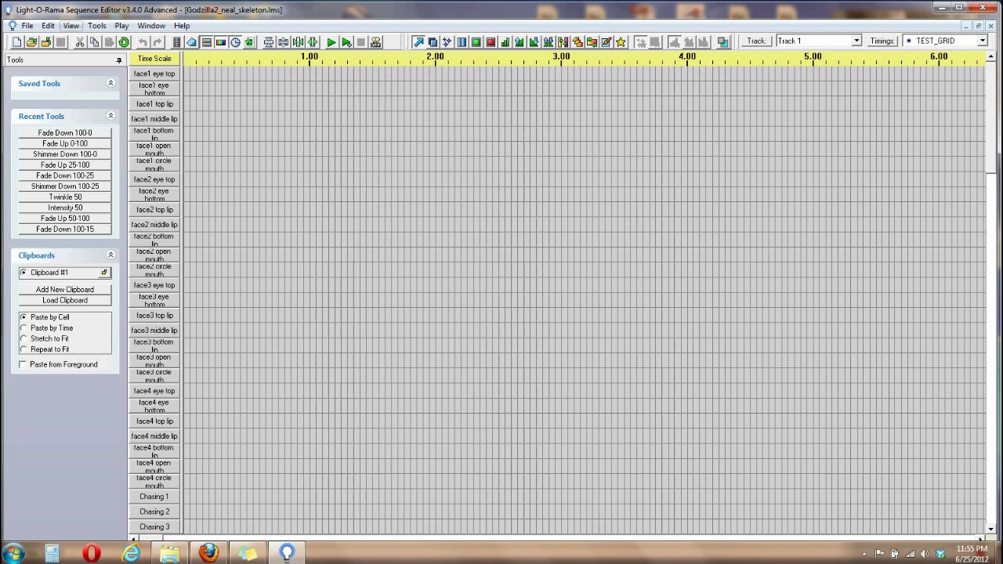
- View the sequence's Animation in a window enlarged to show the whole display, and close it
click(71, 25)
click(74, 100)
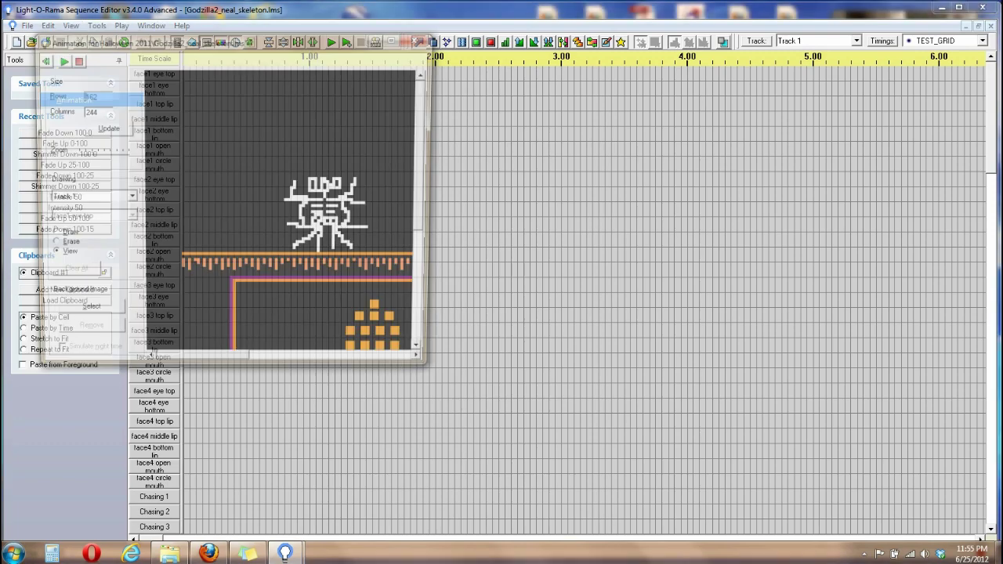
drag(30, 33, 11, 8)
mouse_move(435, 374)
mouse_down()
mouse_move(638, 437)
mouse_move(986, 504)
mouse_move(988, 521)
mouse_up()
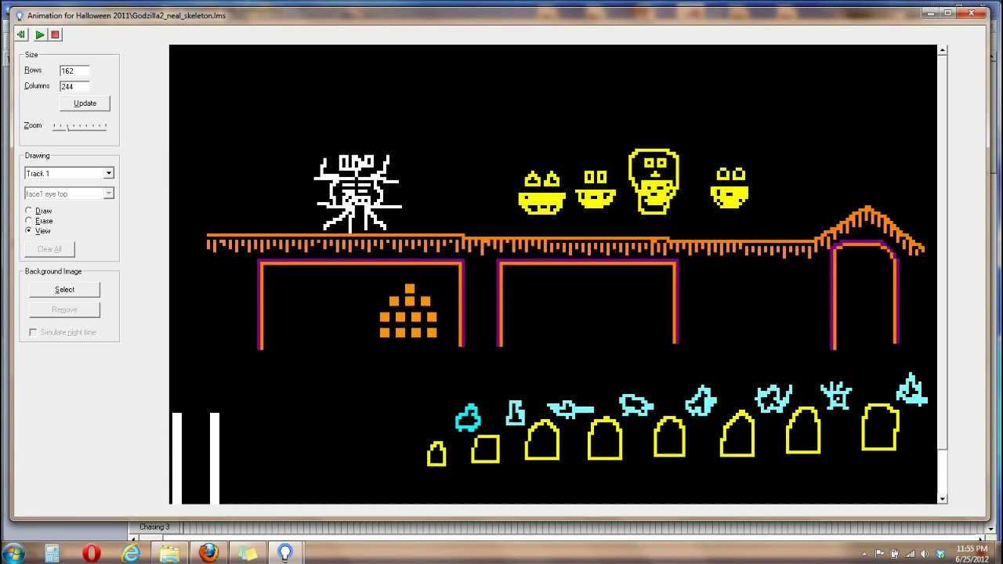
click(972, 13)
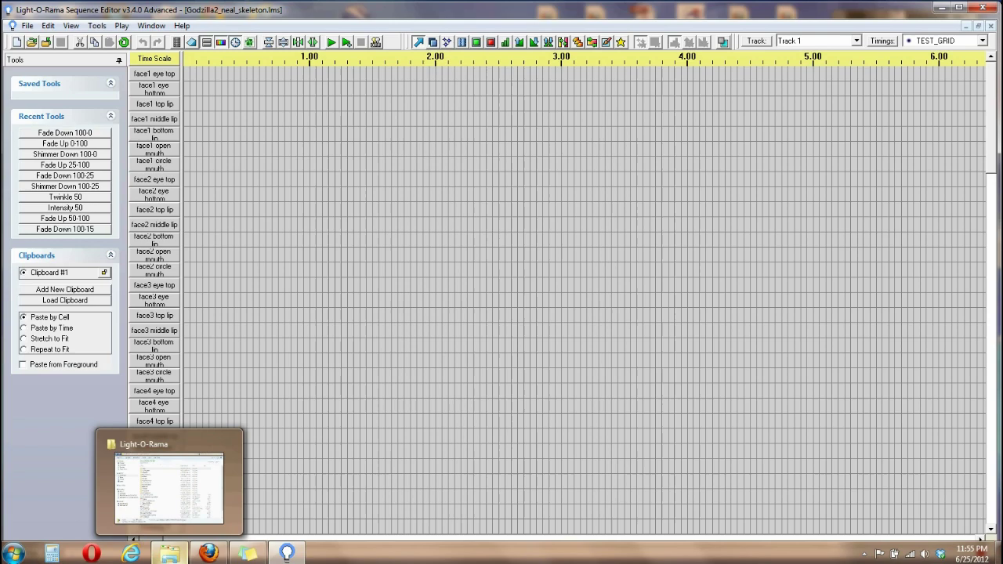
- Switch to the Light-O-Rama folder in Windows Explorer and rename IMG_1424.jpgg as IMG_1424.jpg, accepting the extension change
click(170, 553)
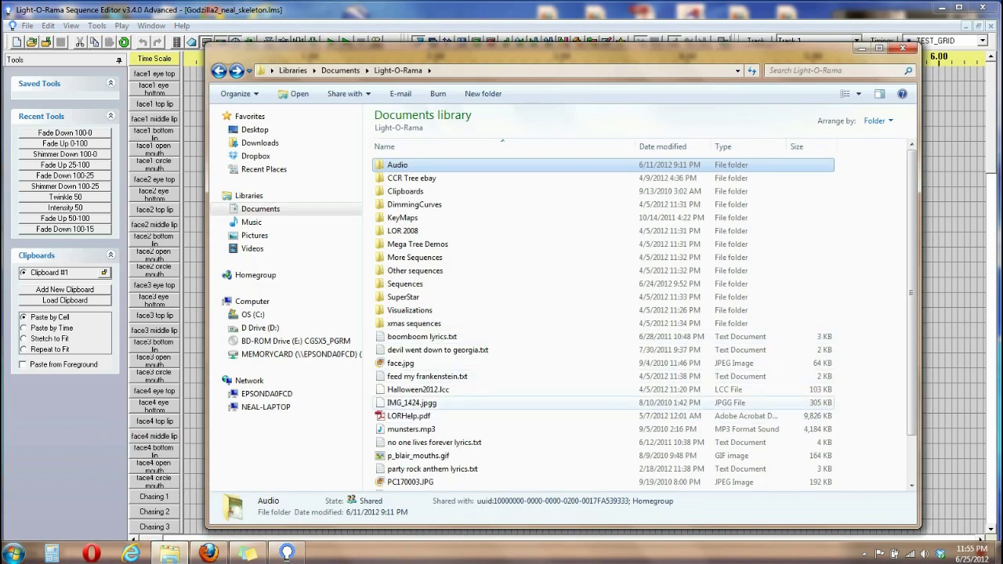
click(411, 403)
key(F2)
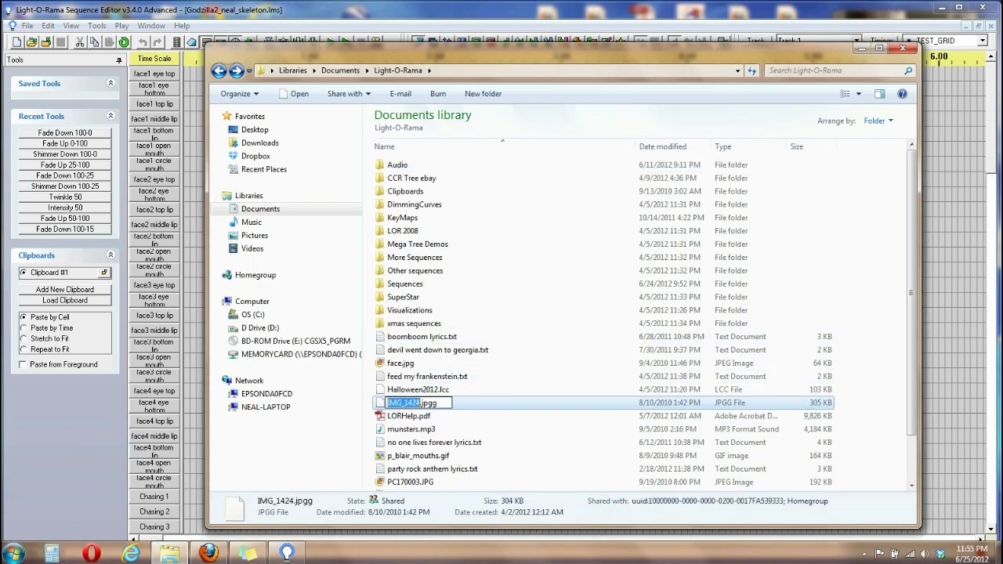
click(437, 403)
key(BackSpace)
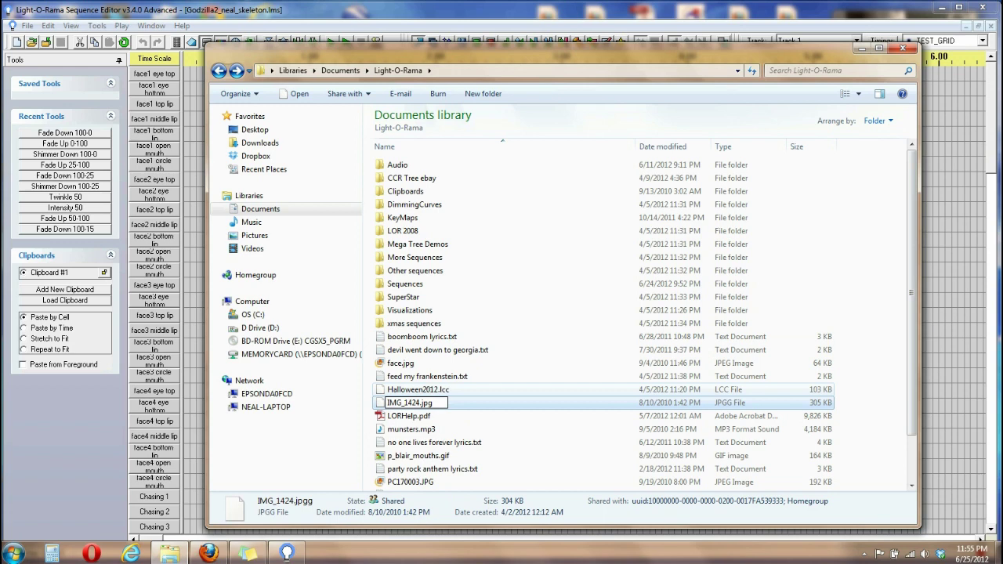
click(434, 442)
click(553, 295)
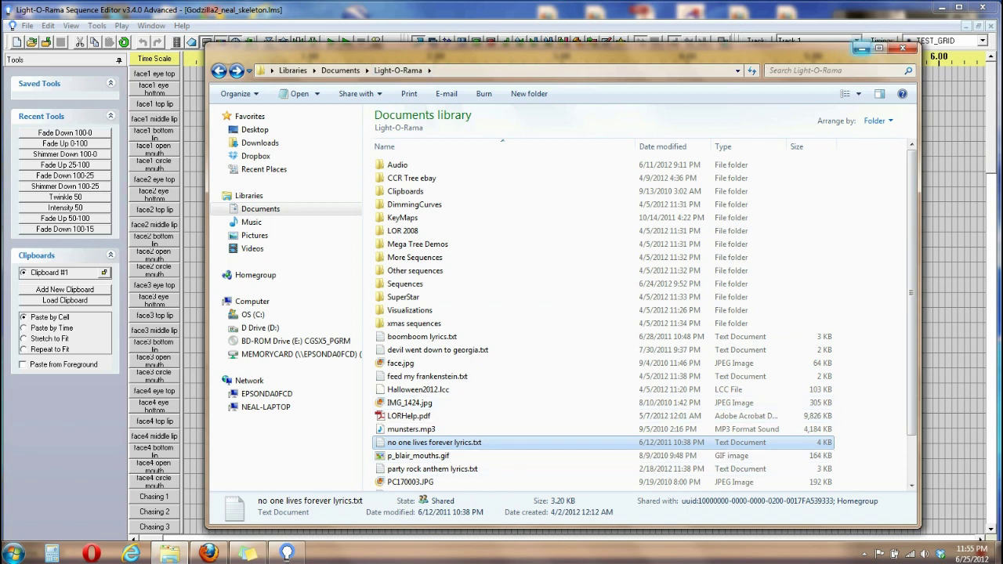
- Back in the Sequence Editor, try to set IMG_1424.jpg as the Animation background image, accepting its oversized dimensions, and close the window
click(861, 49)
click(97, 25)
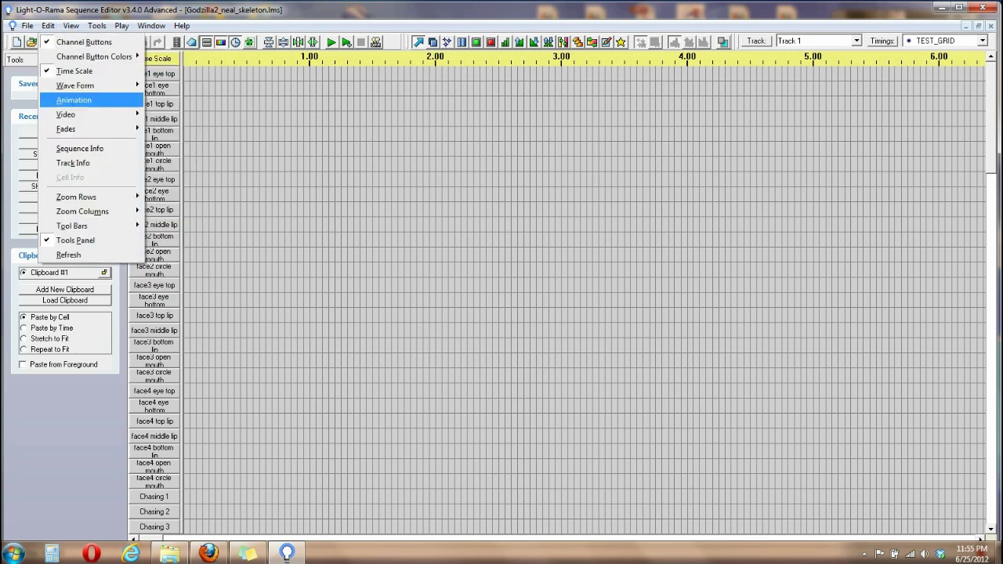
click(90, 100)
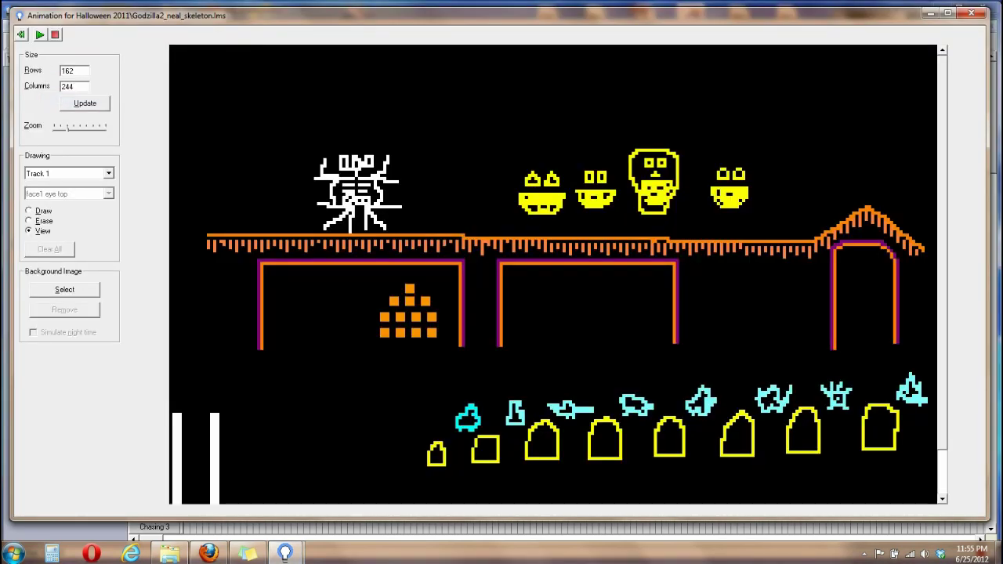
click(64, 289)
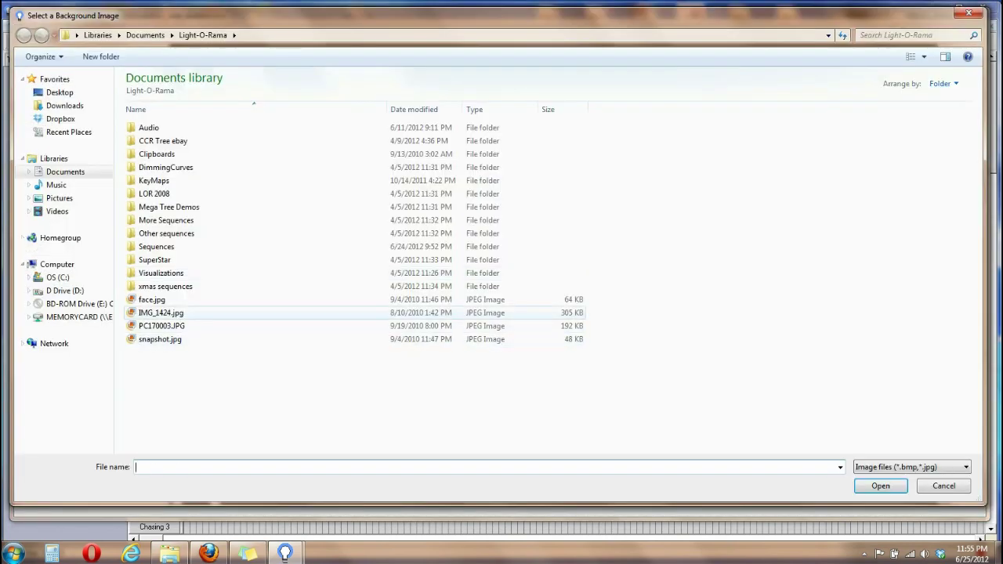
click(161, 313)
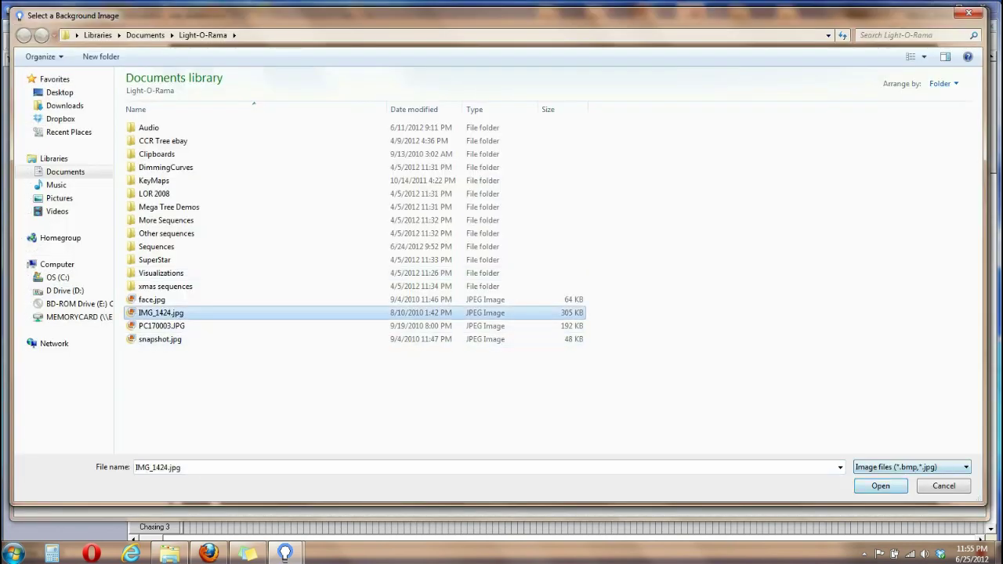
click(880, 486)
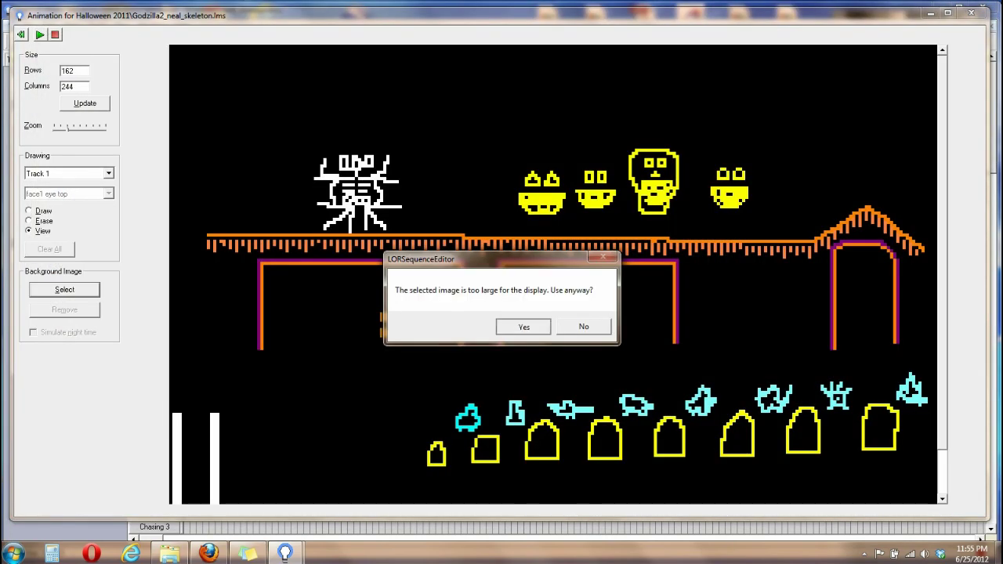
click(524, 326)
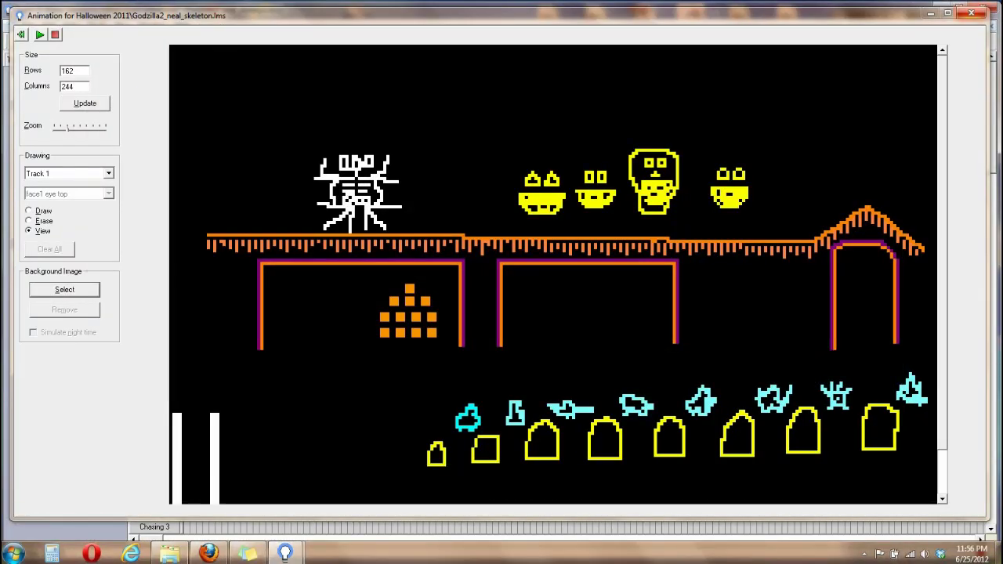
click(971, 12)
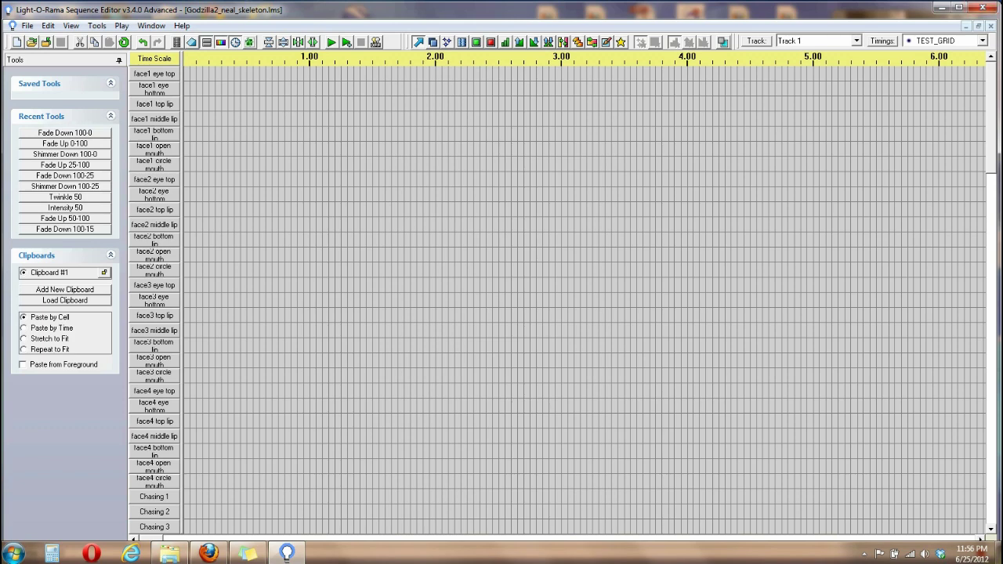
- Close the open sequence and restart the Light-O-Rama Sequence Editor
click(990, 26)
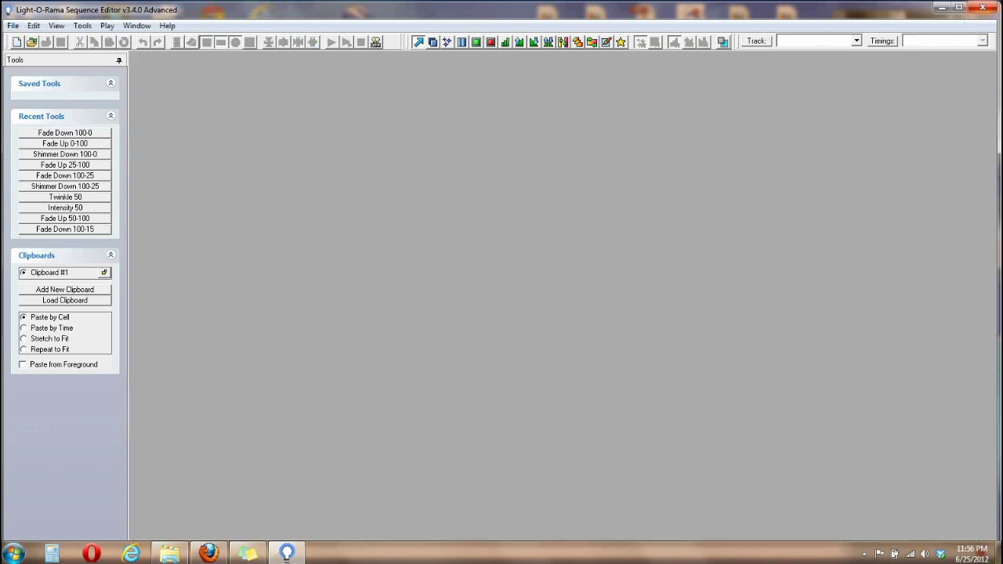
click(982, 7)
click(13, 553)
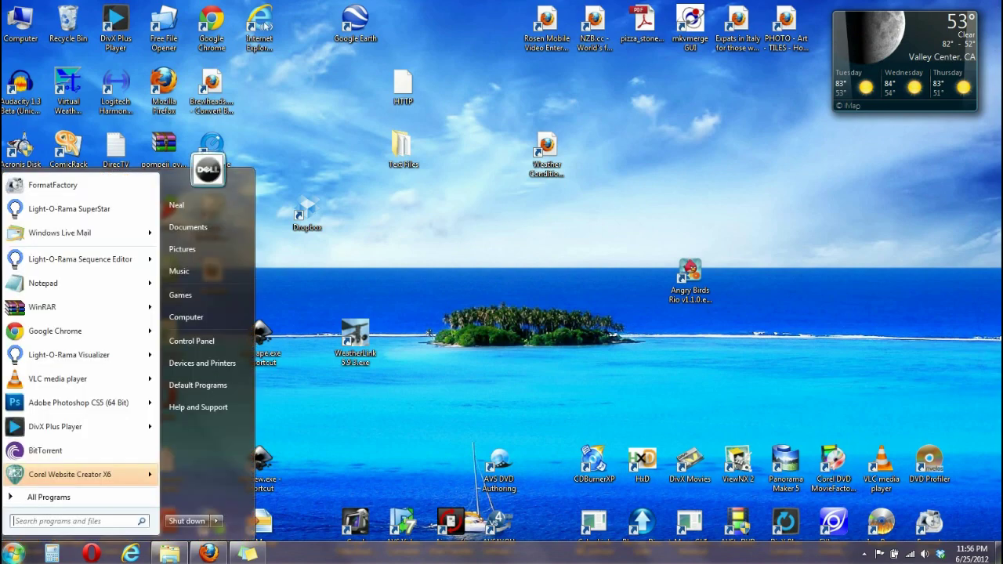
click(69, 260)
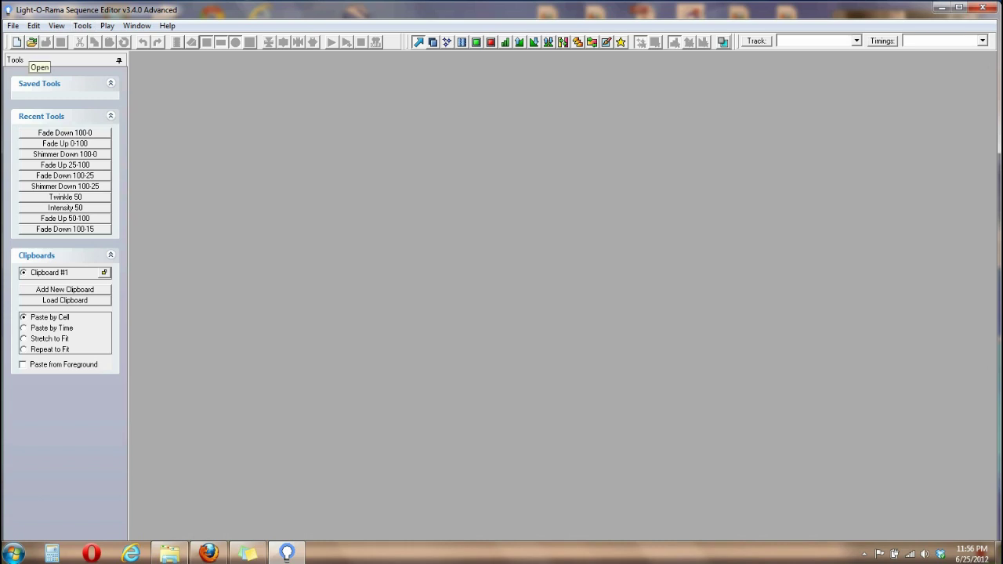
- Reopen the Godzilla2 skeleton sequence from the Halloween 2011 folder
click(31, 41)
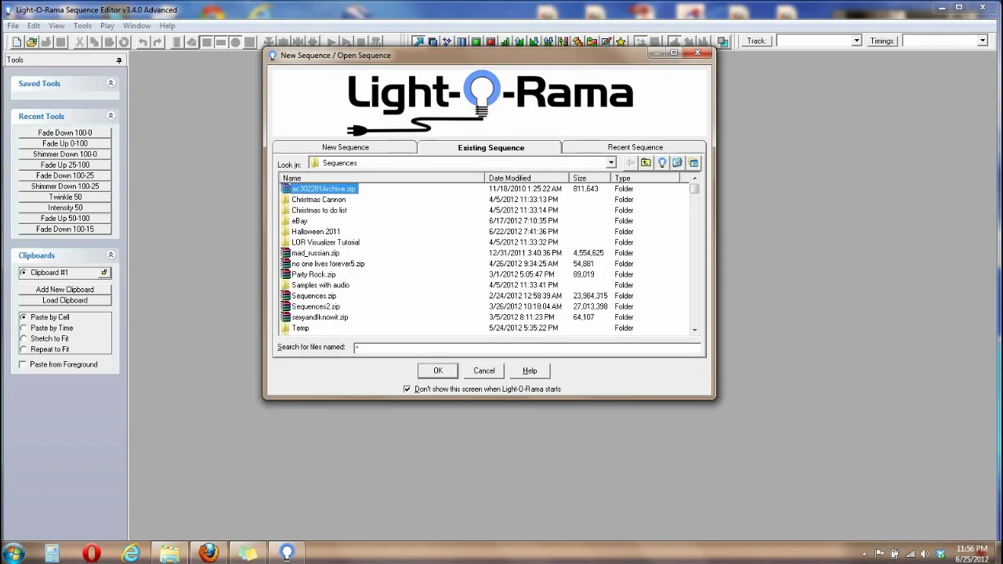
double_click(315, 232)
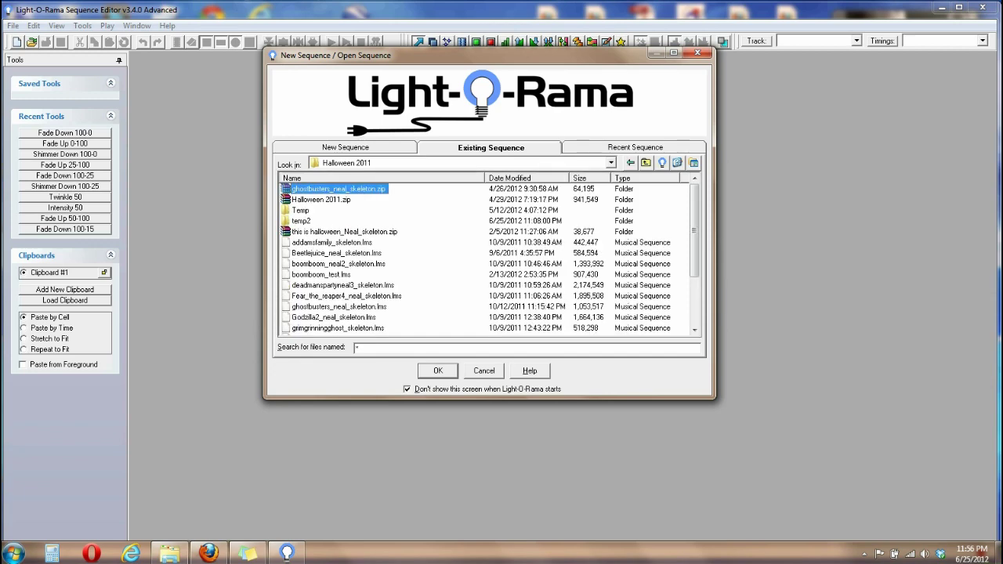
double_click(334, 317)
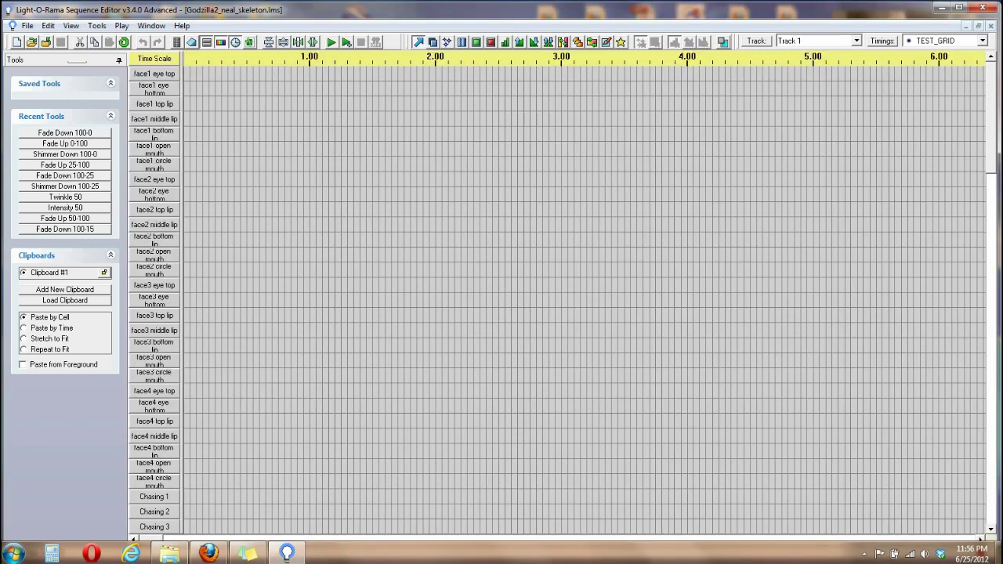
- Show the Animation in a window enlarged to fit the whole house, simulate night time on the background photo, and close it
click(70, 25)
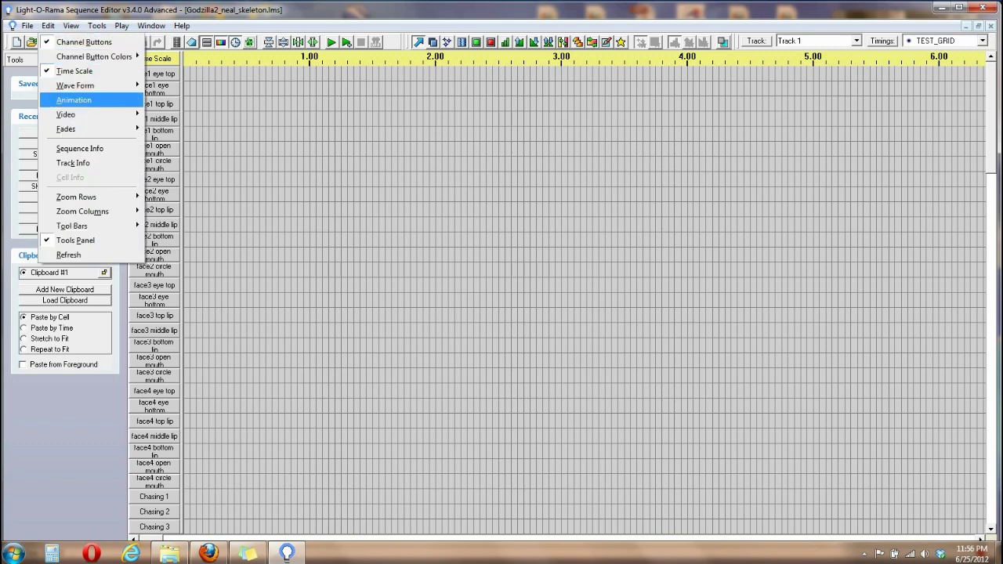
click(74, 100)
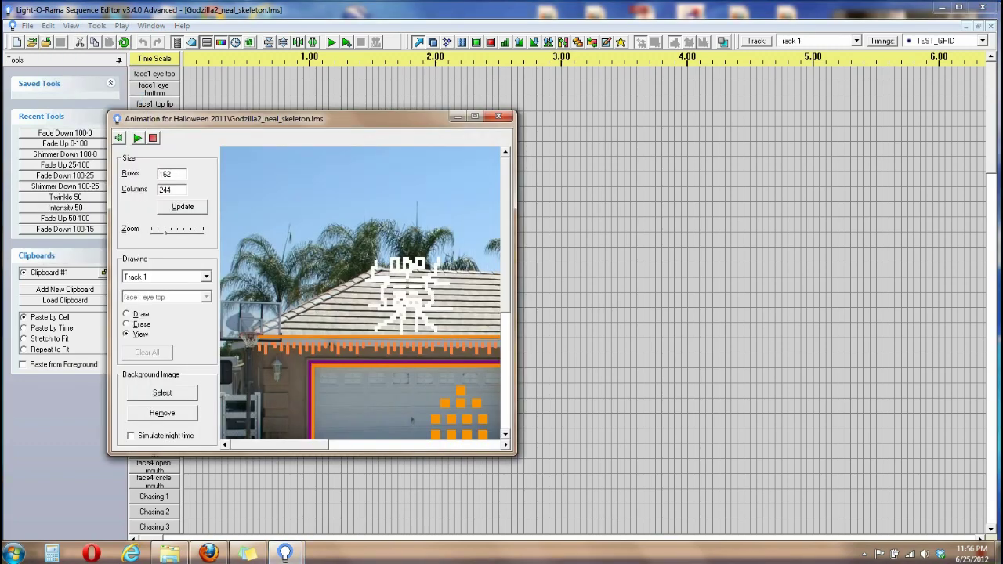
drag(109, 112, 7, 8)
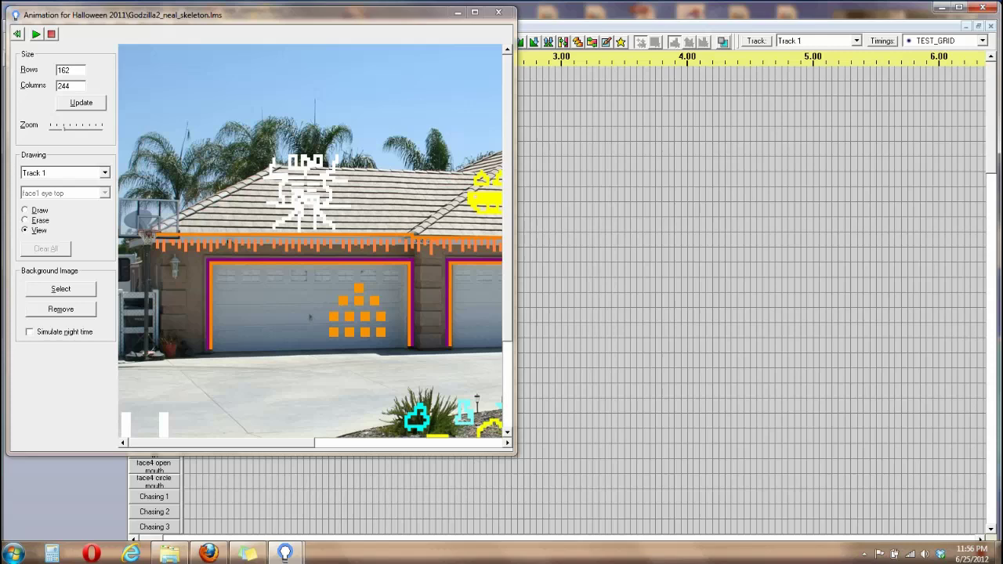
drag(516, 455, 978, 523)
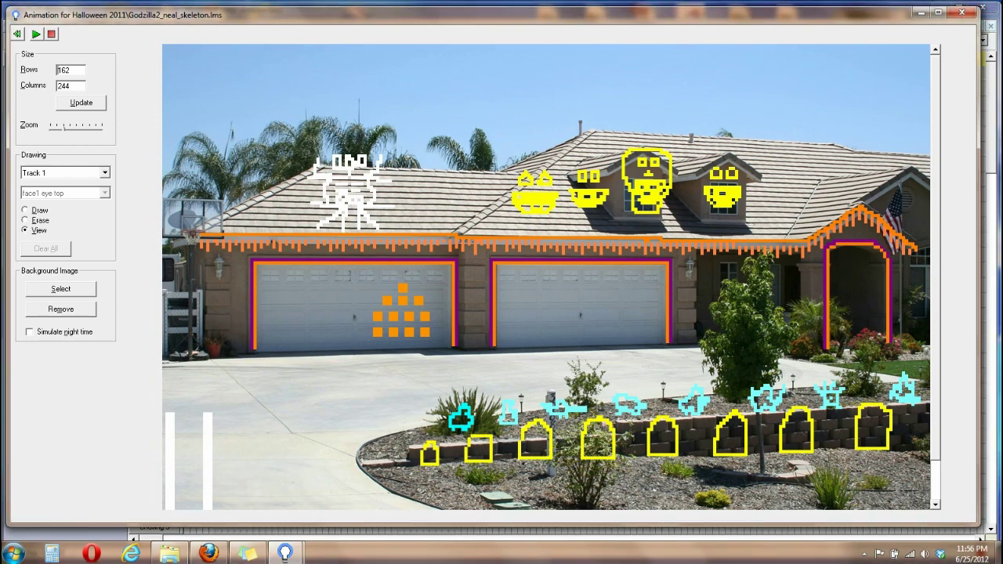
click(29, 332)
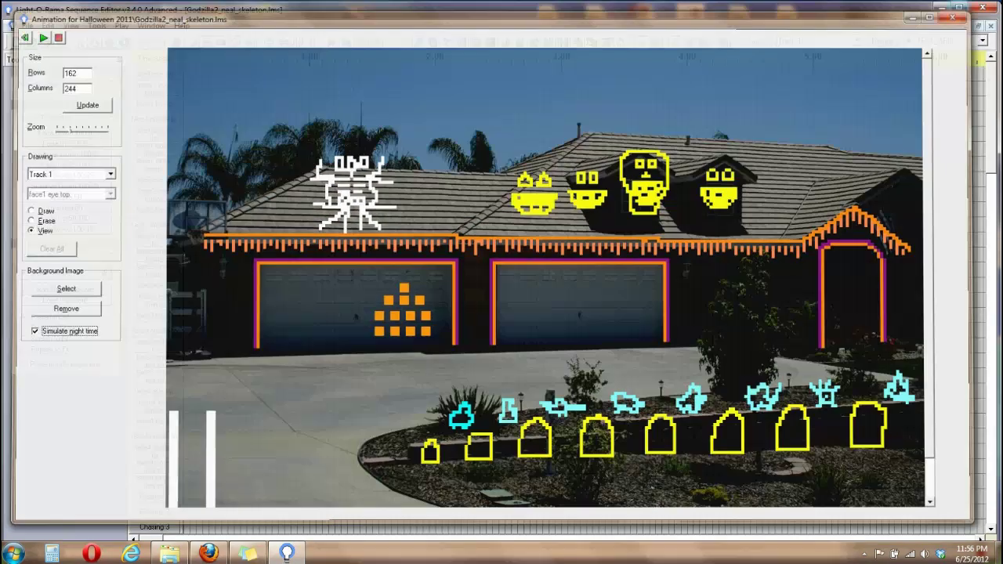
click(961, 12)
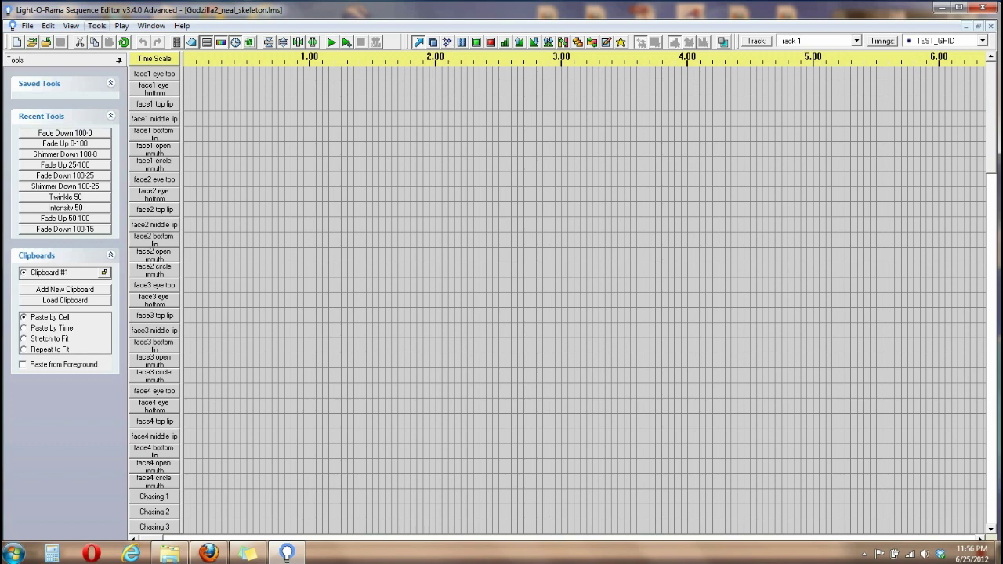
- Enable control of the physical lights during sequence playback
click(121, 25)
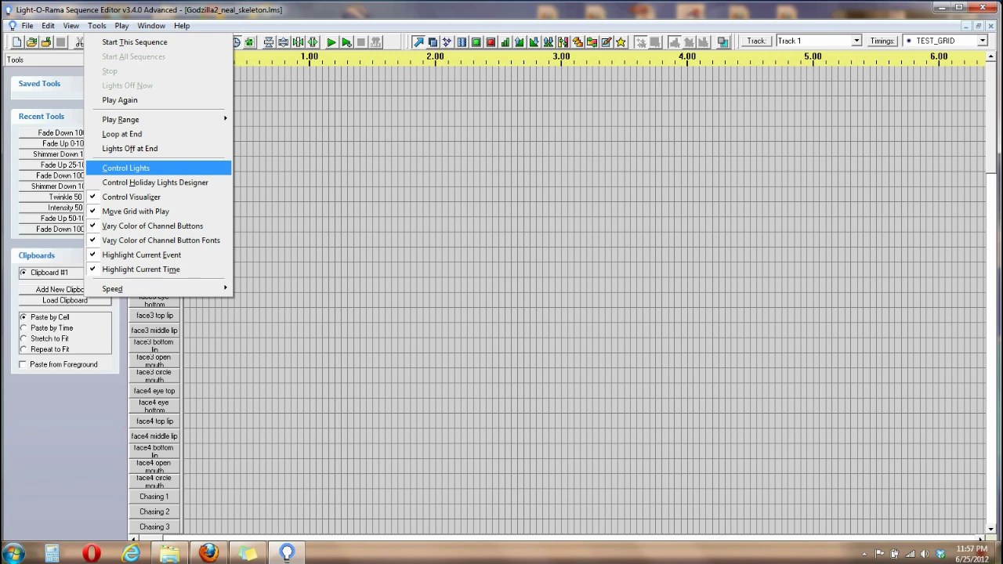
key(Return)
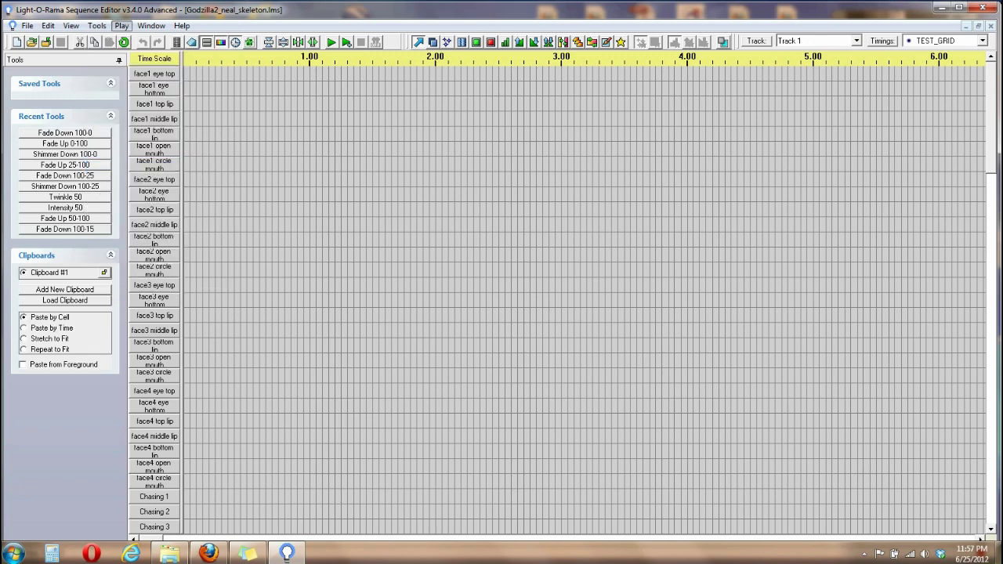
click(122, 25)
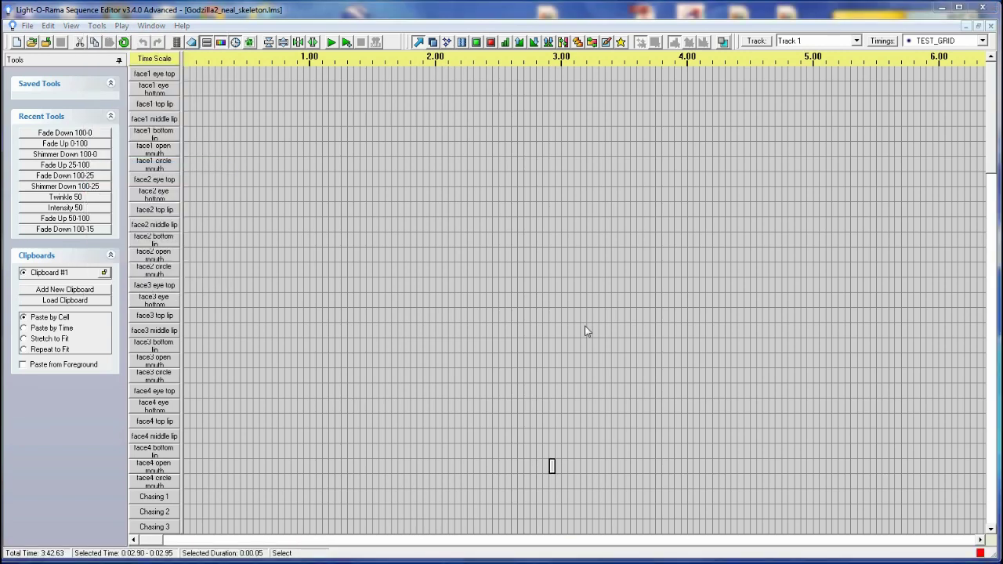
- Open the channel configuration for Track 1 and select unit 01 for the face1 eye top channel
click(96, 26)
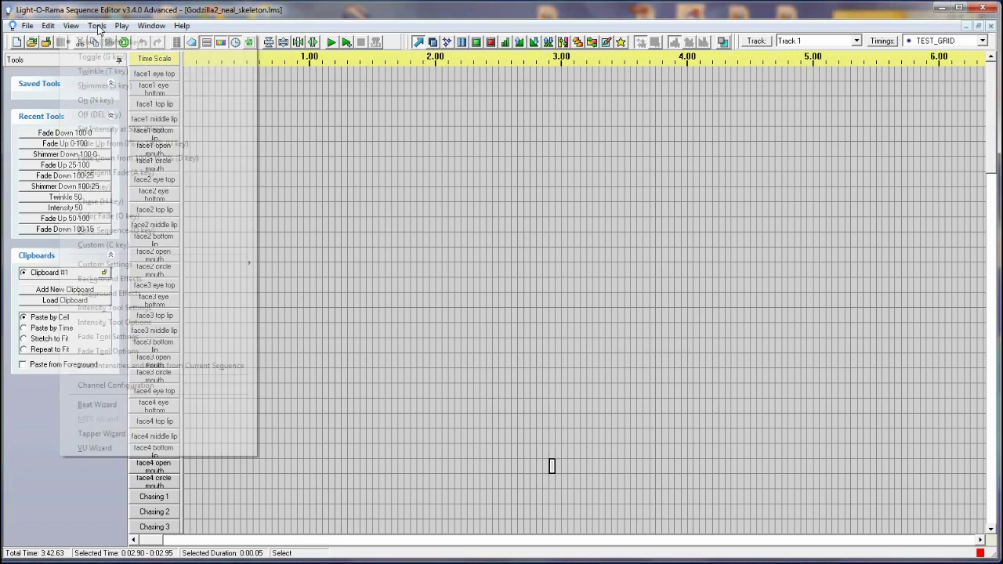
click(126, 385)
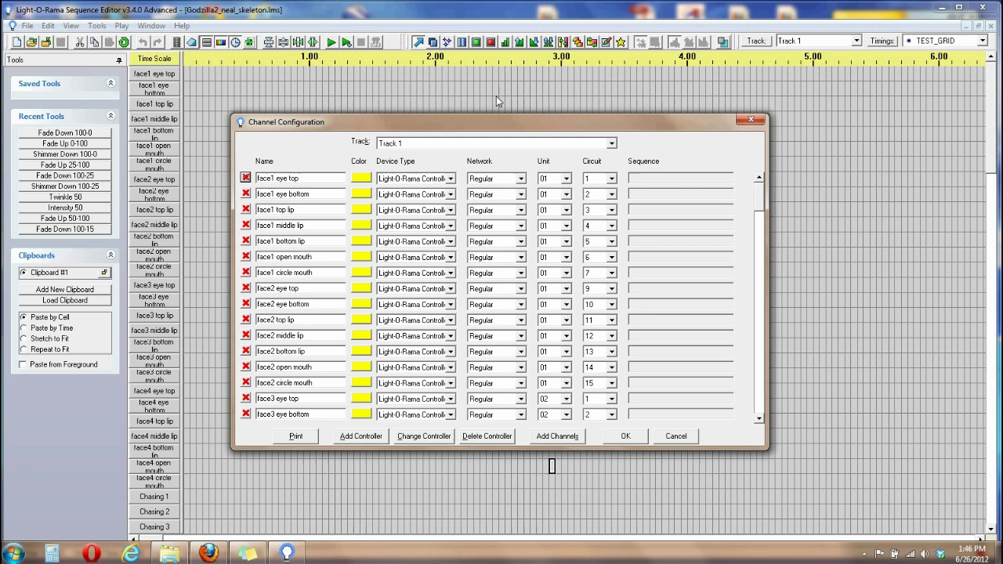
drag(501, 119, 501, 100)
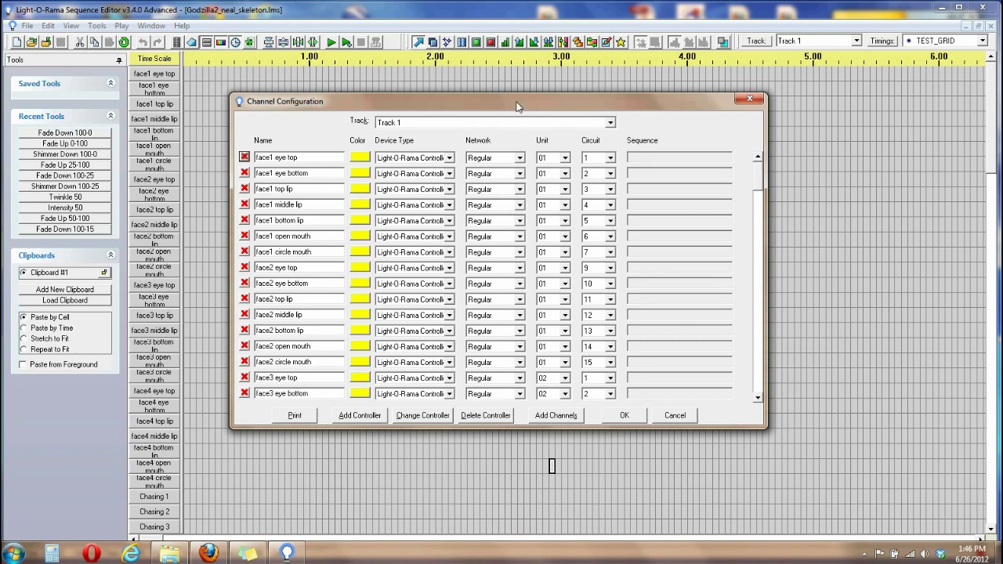
drag(517, 106, 598, 119)
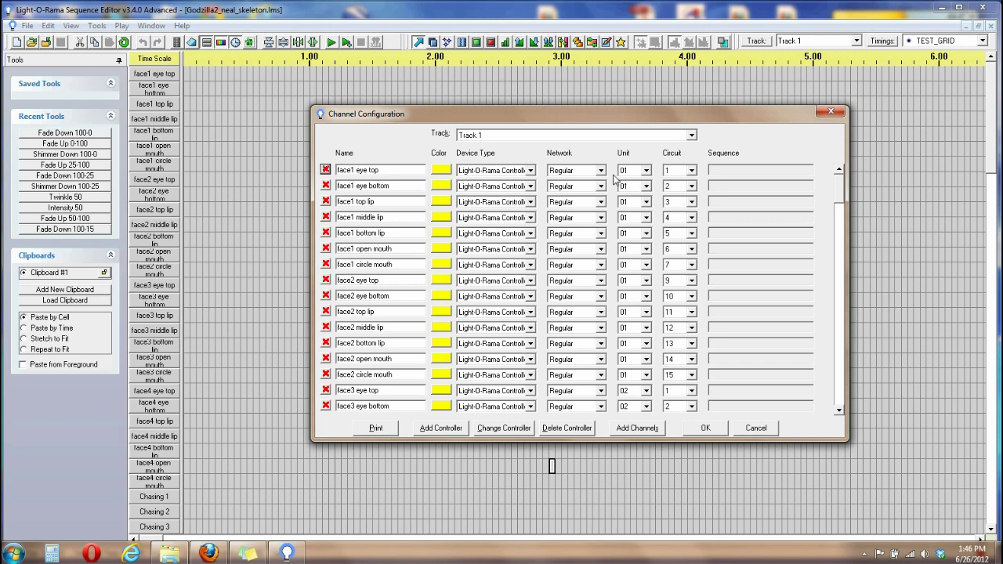
click(647, 171)
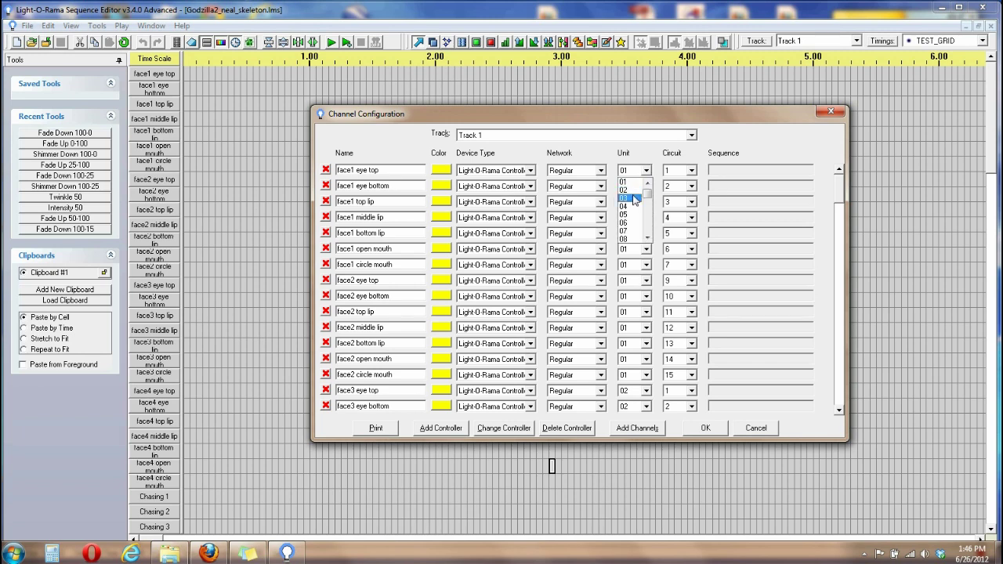
click(633, 181)
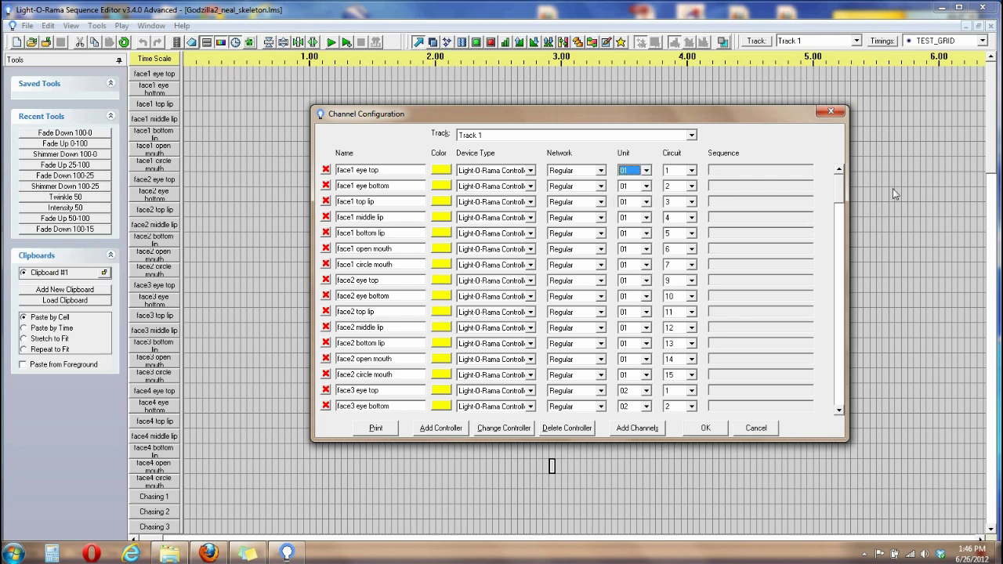
- Review the unit and circuit assignments of the tombstone, ghost and skeleton channels, and accept the channel configuration
drag(841, 196, 836, 284)
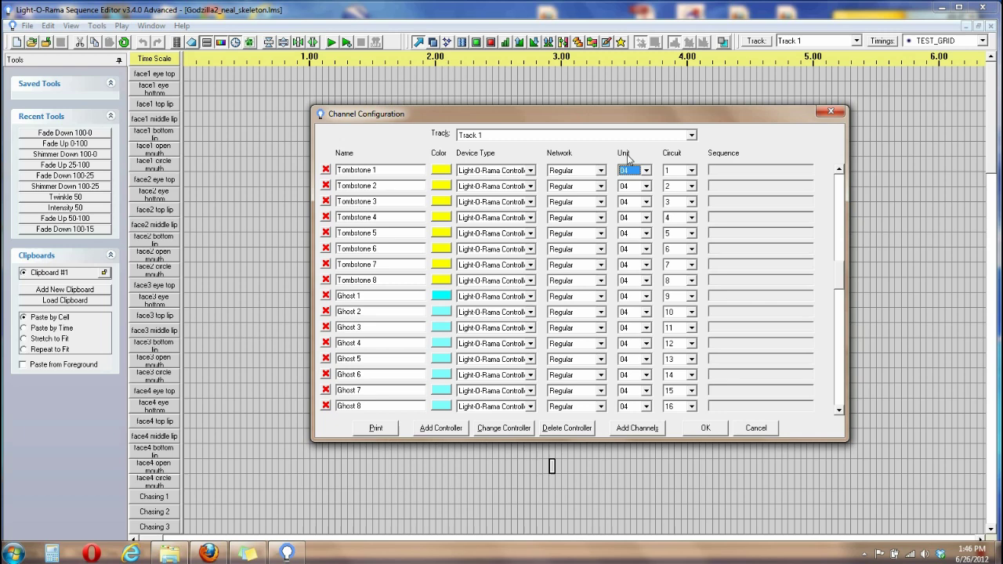
drag(837, 262, 838, 296)
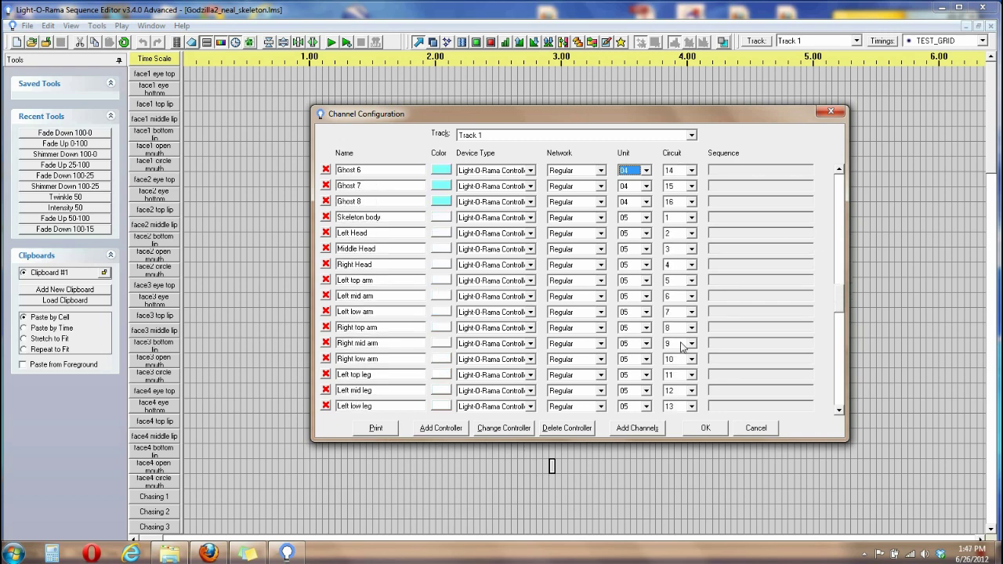
click(707, 428)
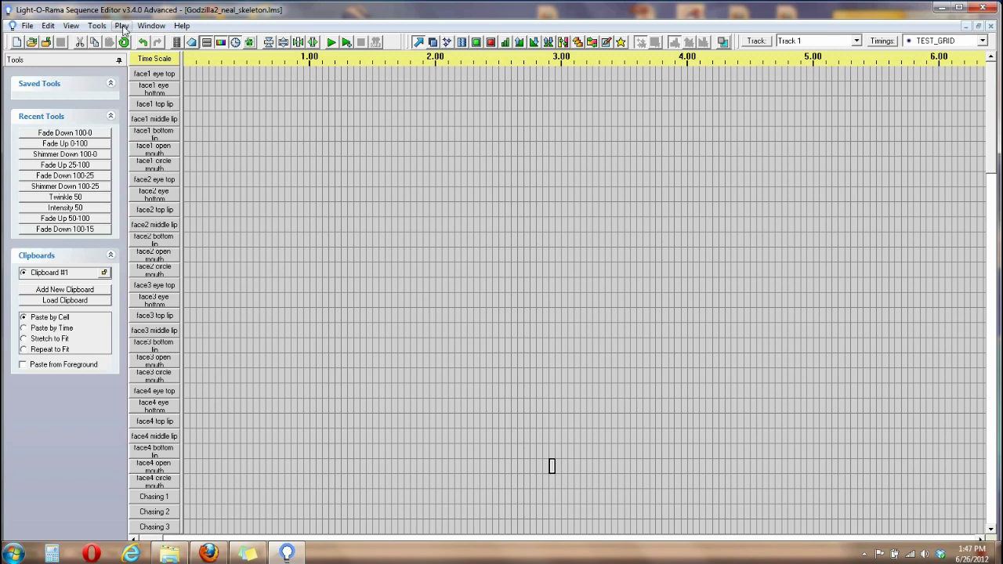
- Start skewing the track and set the skew direction to the right (later)
click(98, 27)
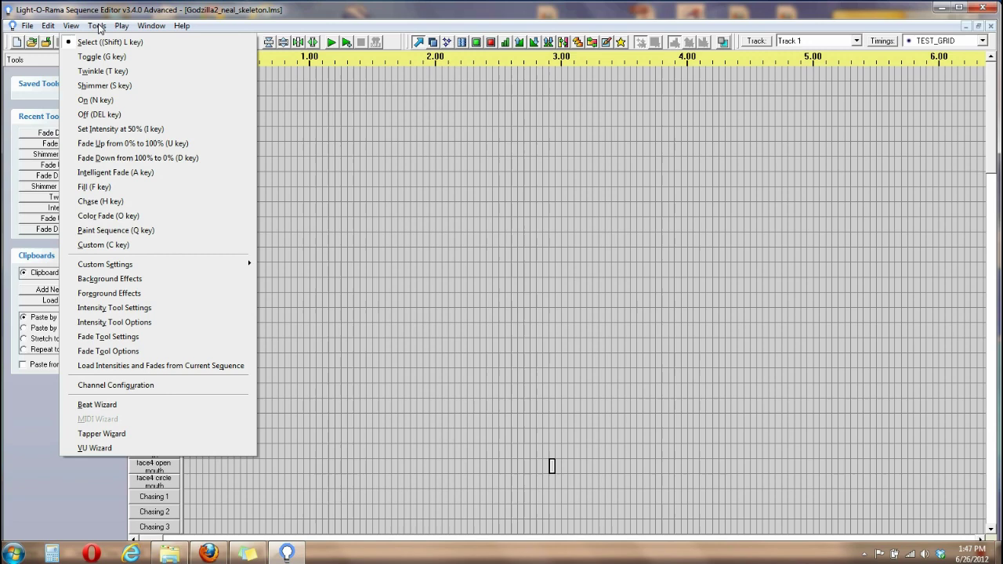
mouse_move(48, 29)
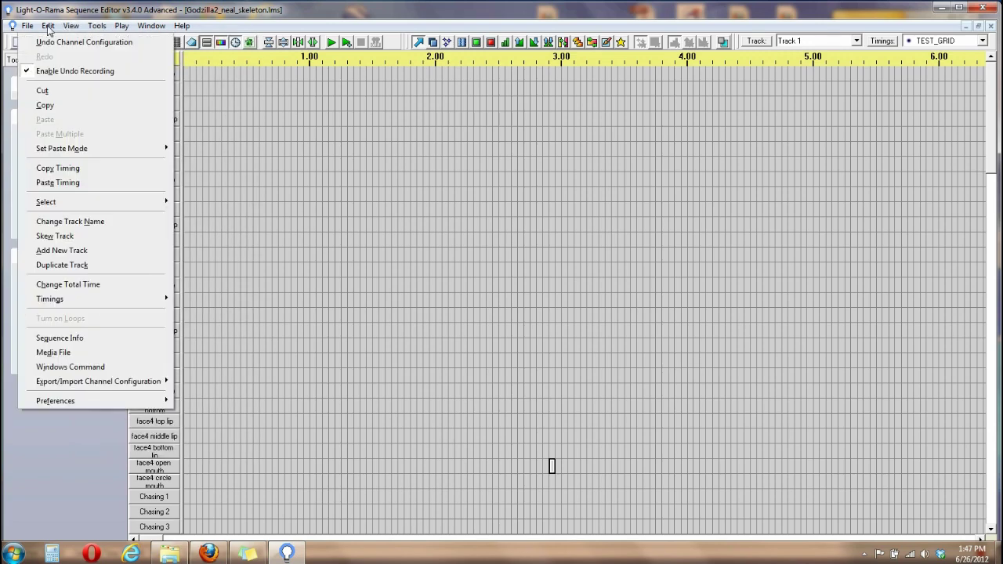
click(73, 238)
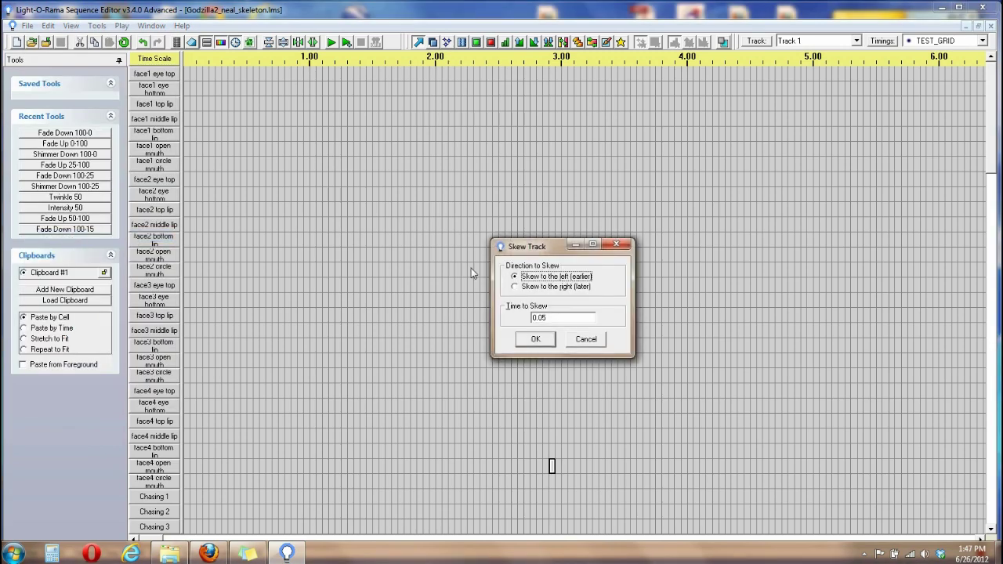
drag(553, 237, 578, 205)
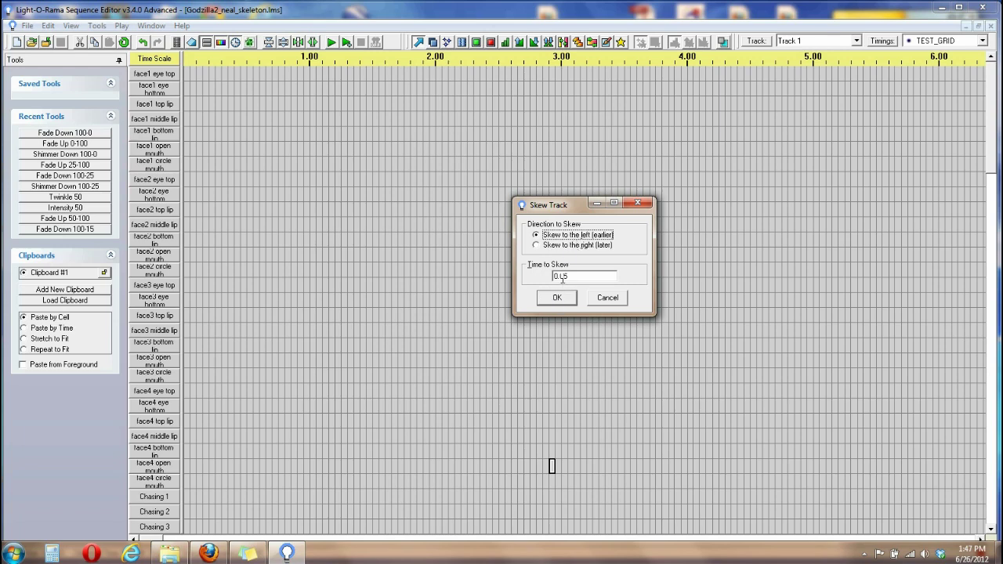
click(570, 275)
click(572, 276)
click(545, 246)
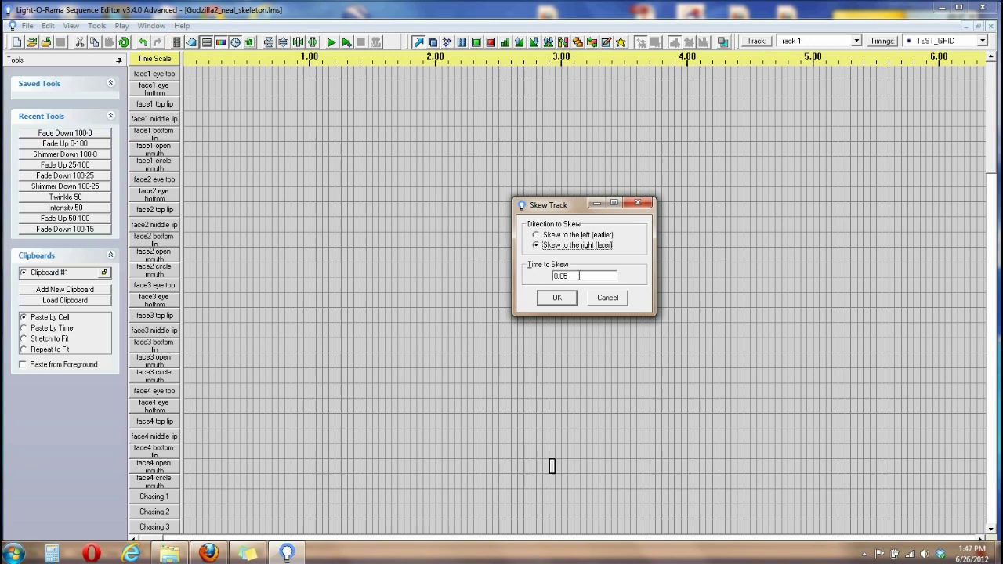